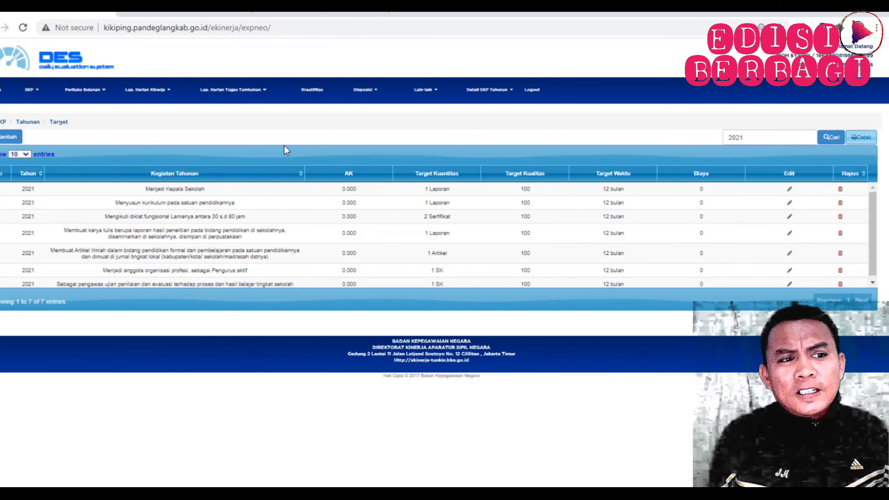
Look up the job activity items for GURU MADYA in a new annual target form, then close the form
click(6, 138)
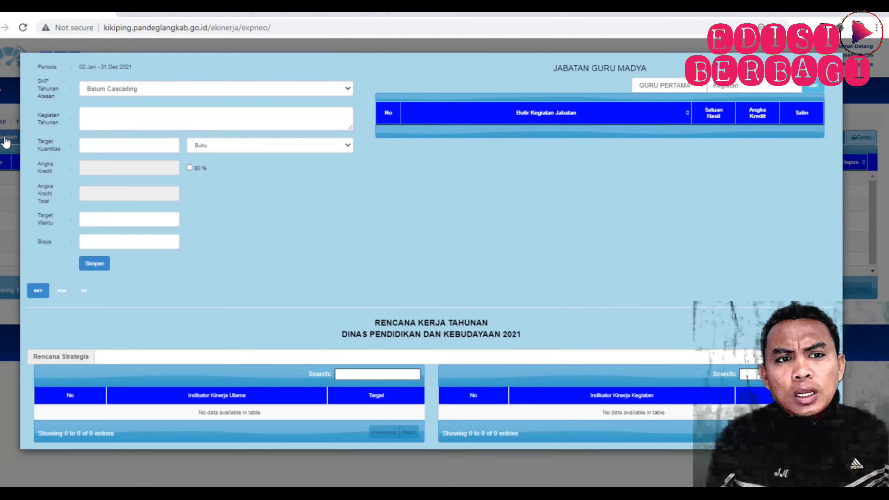
click(703, 91)
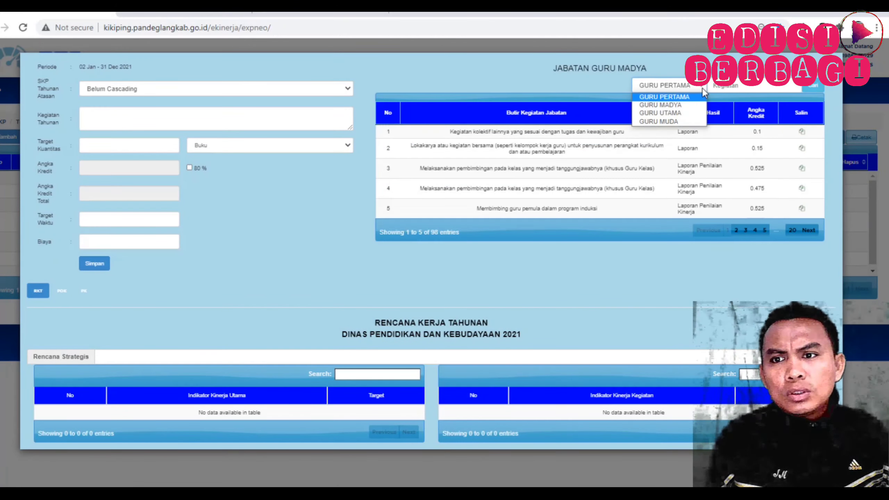
click(678, 106)
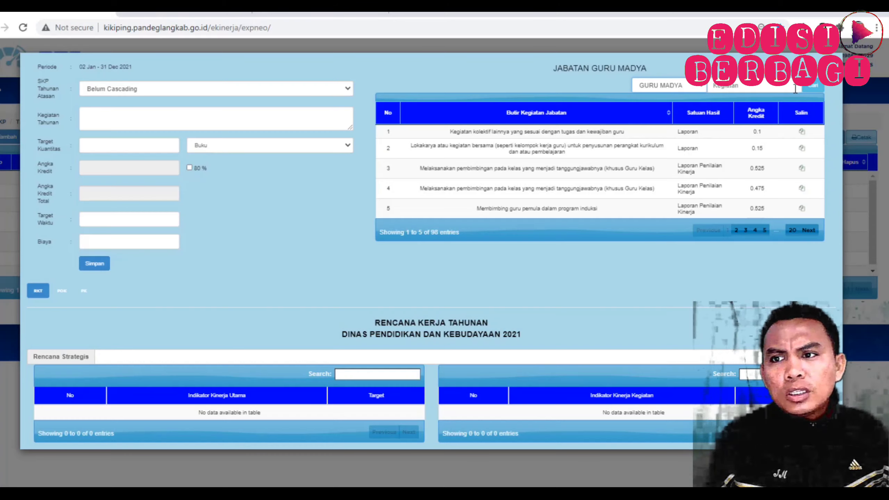
click(815, 89)
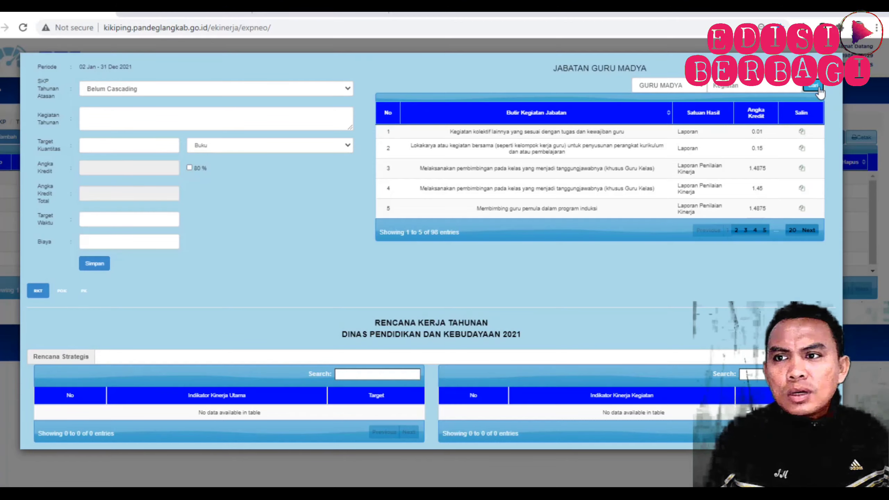
click(863, 102)
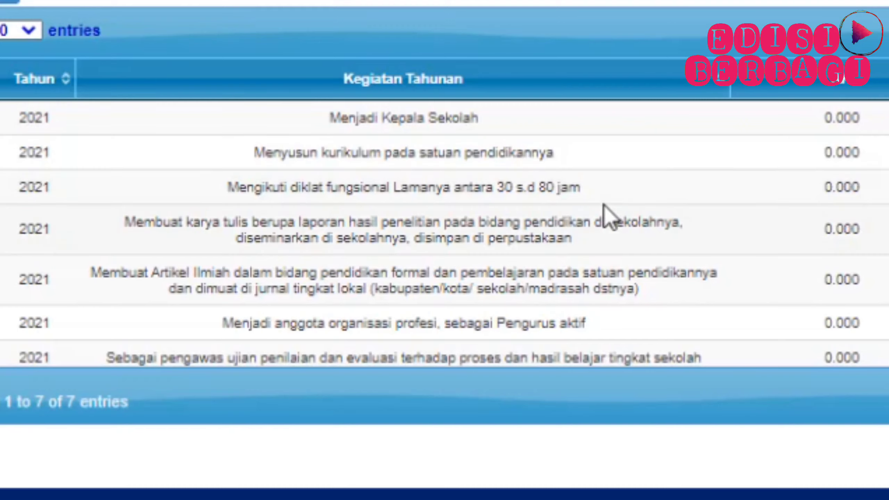
Open the monthly SKP targets and realisations, and view the target details for January 2021
scroll(648, 250, down, 1)
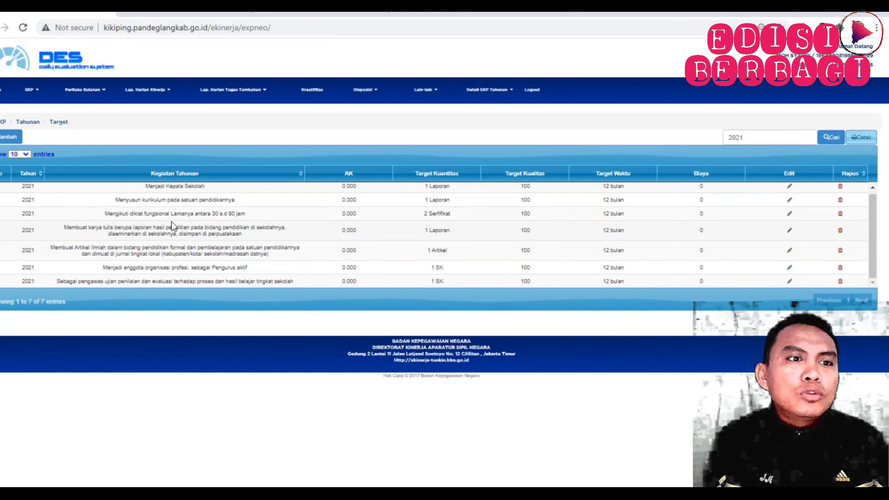
click(37, 91)
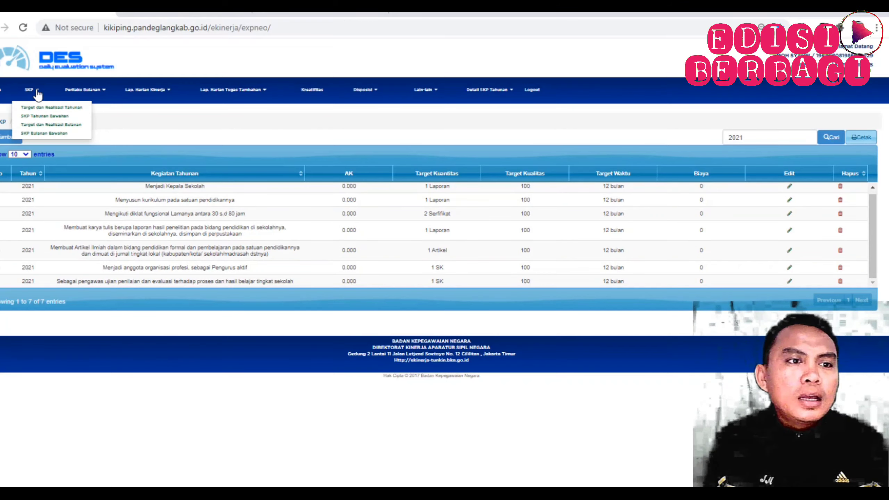
click(56, 125)
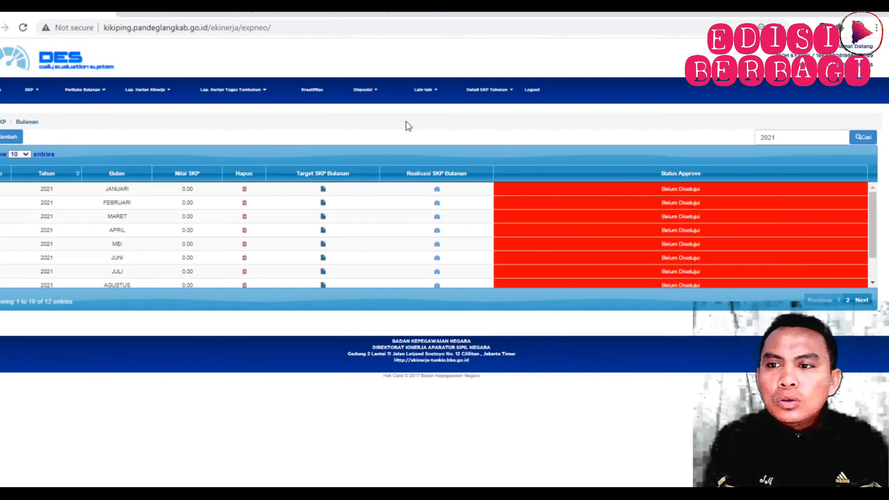
click(323, 190)
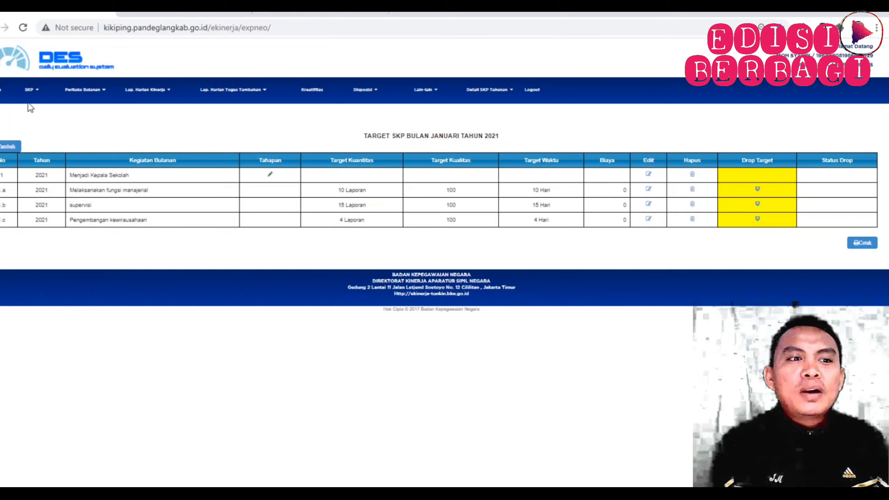
click(34, 90)
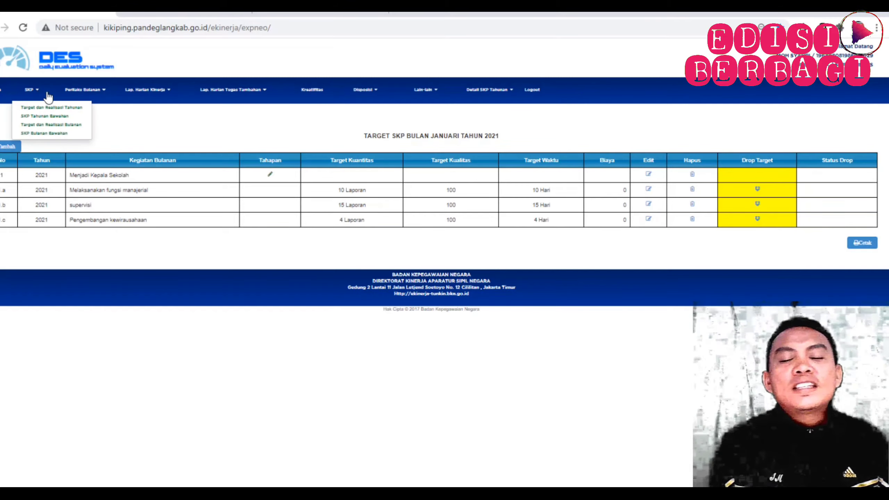
click(321, 124)
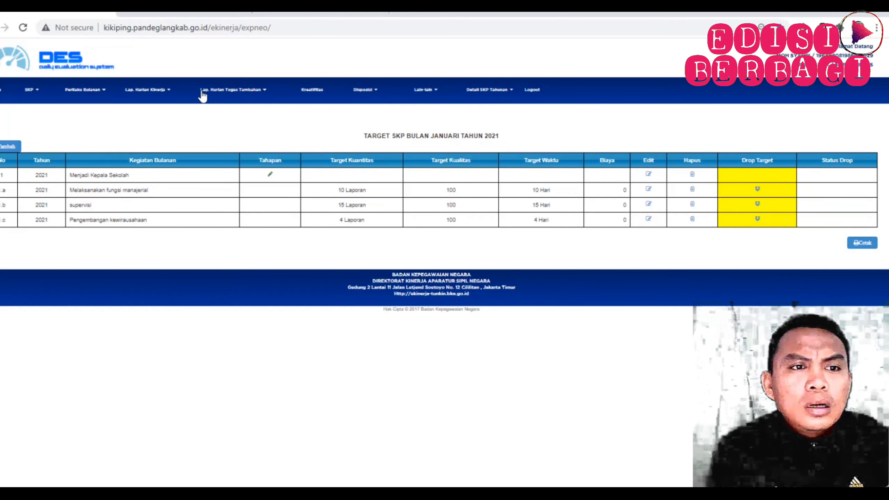
Try to list the daily SKP performance reports for JANUARI 2021 with no specific date
click(169, 91)
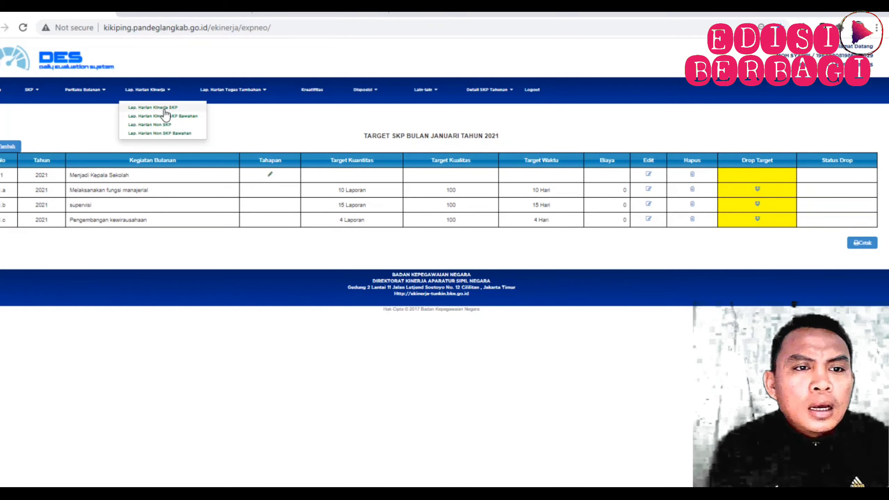
click(166, 115)
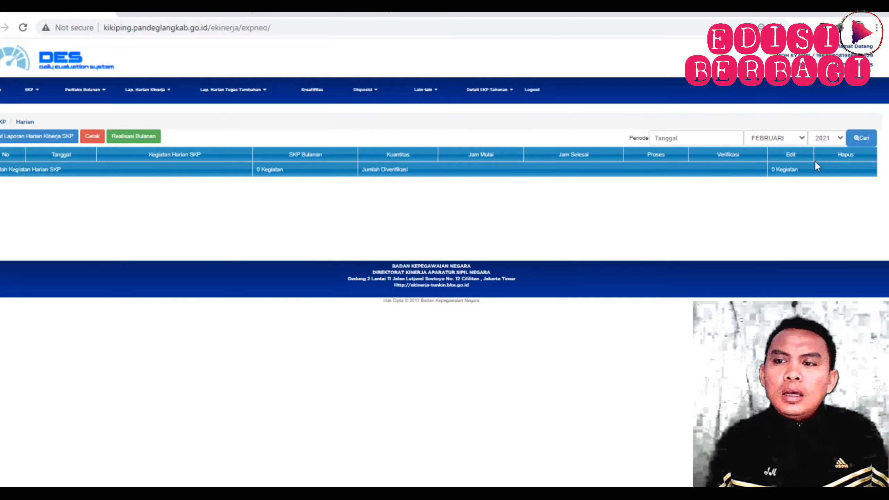
click(794, 139)
click(784, 150)
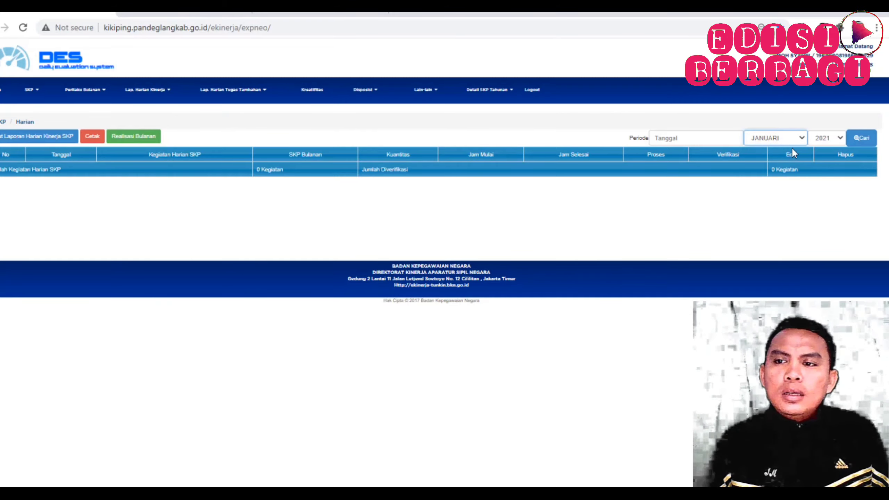
click(856, 140)
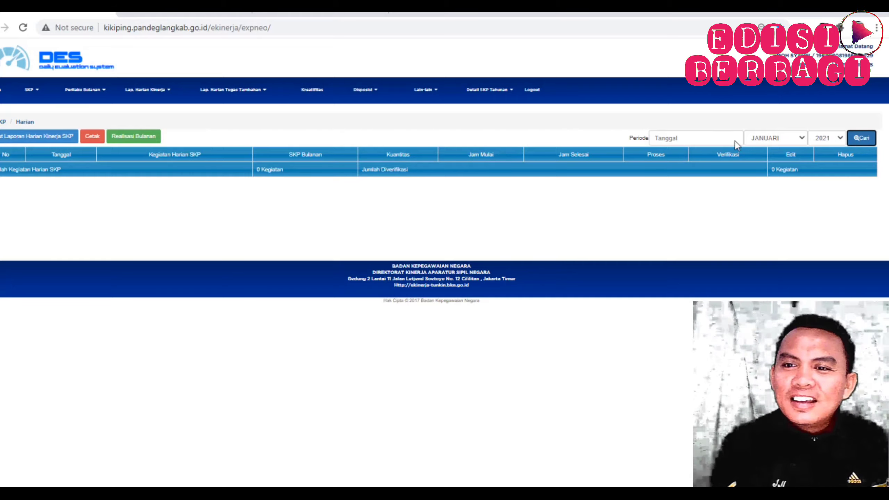
click(703, 140)
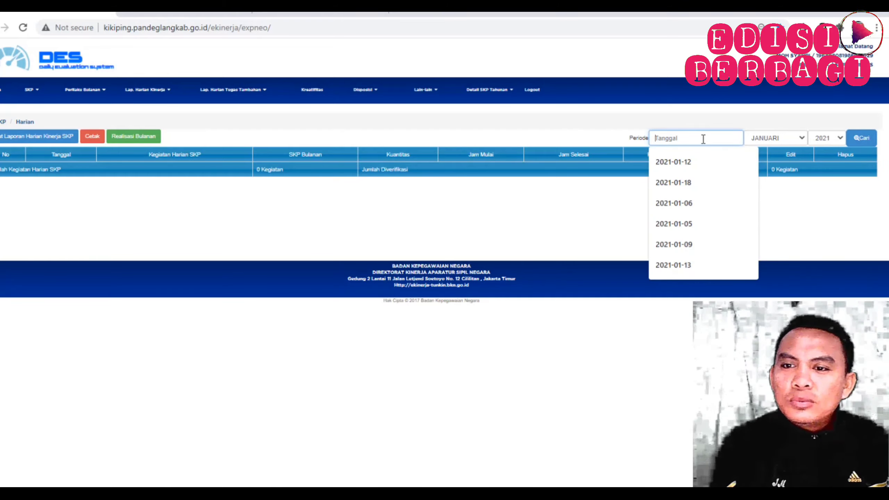
click(609, 192)
click(863, 140)
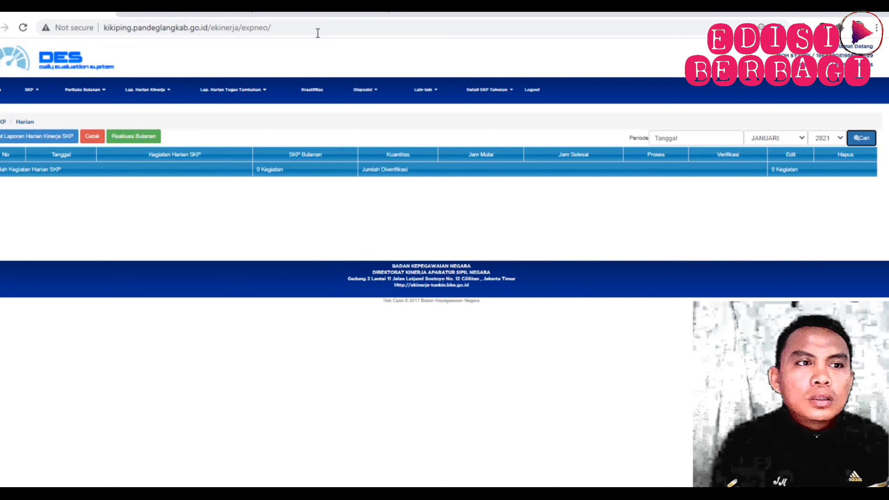
Reload the site and search the daily SKP performance reports for the period JANUARI 2021
click(23, 28)
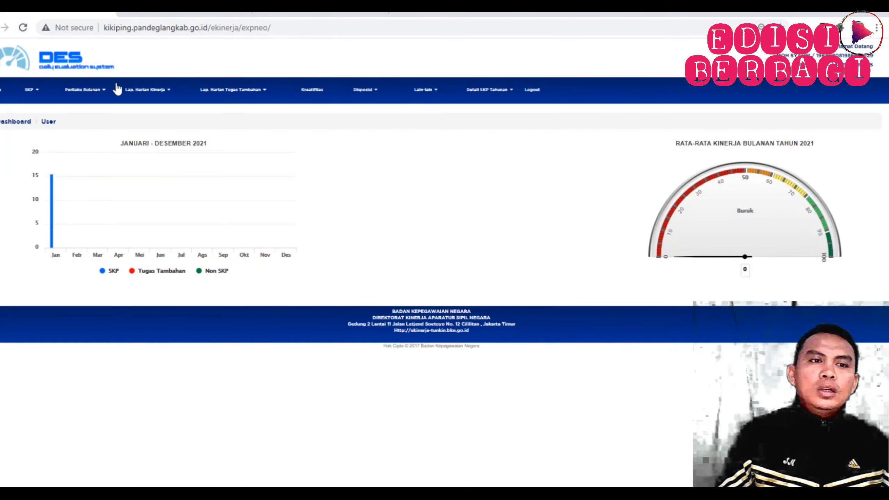
click(167, 92)
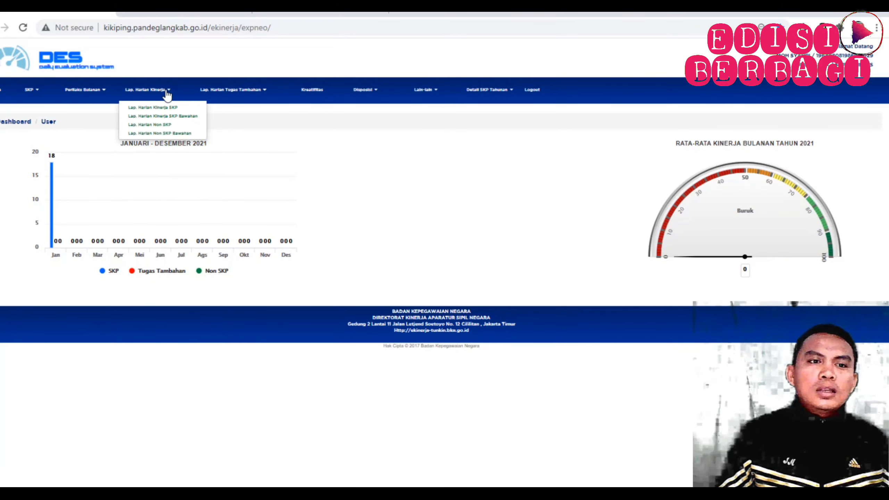
click(170, 115)
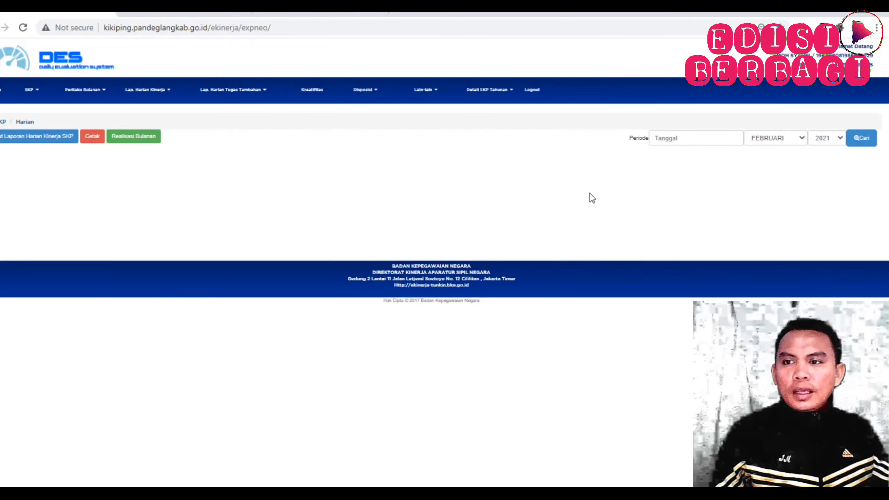
click(803, 137)
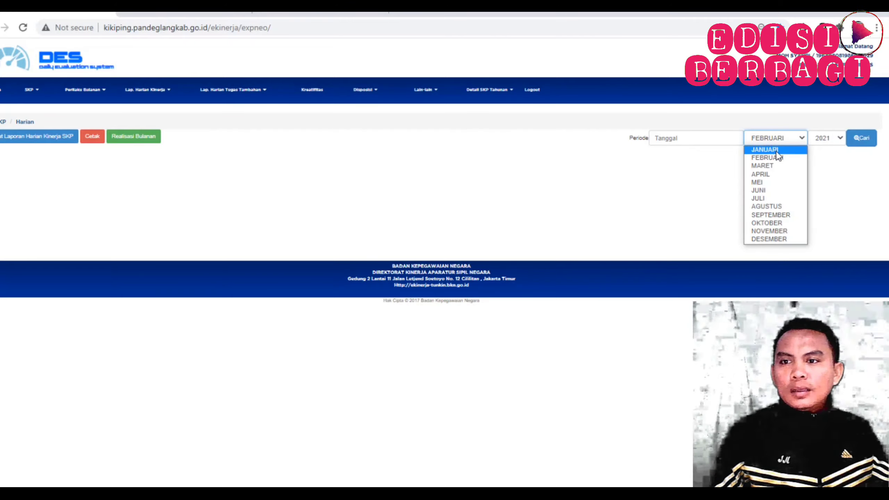
click(777, 152)
click(865, 143)
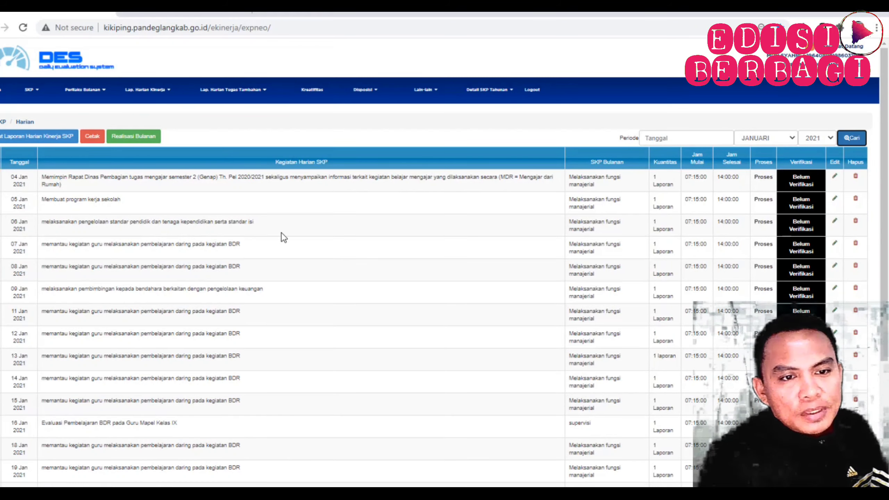
Examine the January daily activities, including their linked monthly SKP items, quantities, working hours and verification status
scroll(282, 232, down, 2)
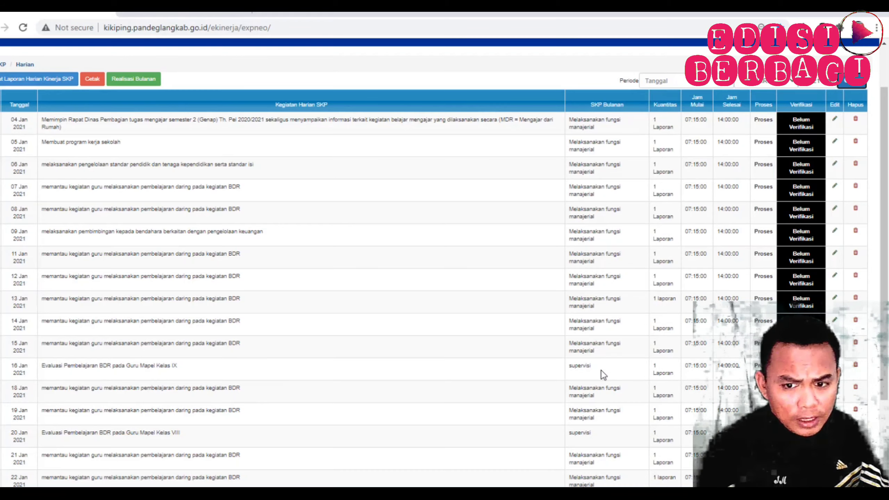
scroll(455, 366, down, 3)
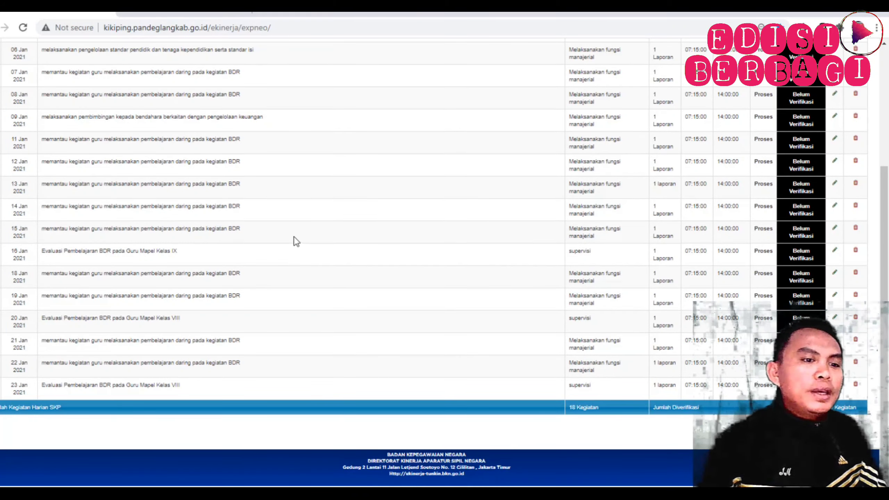
scroll(298, 238, up, 2)
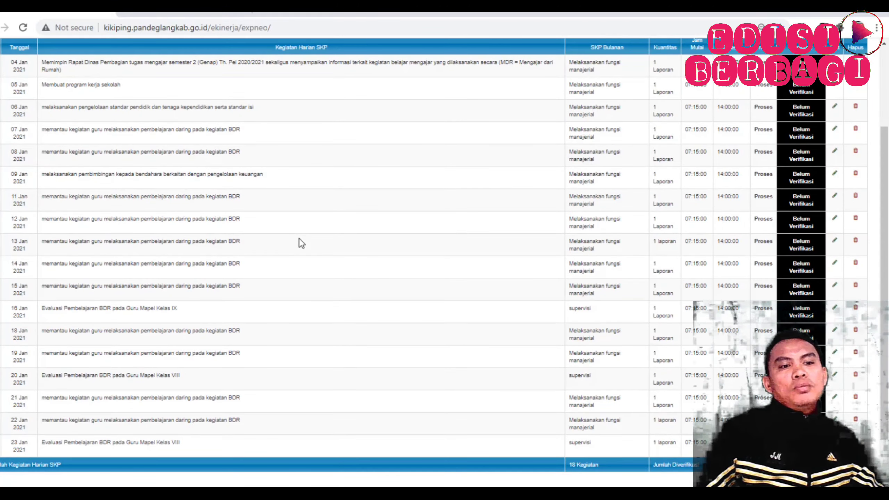
scroll(299, 238, up, 2)
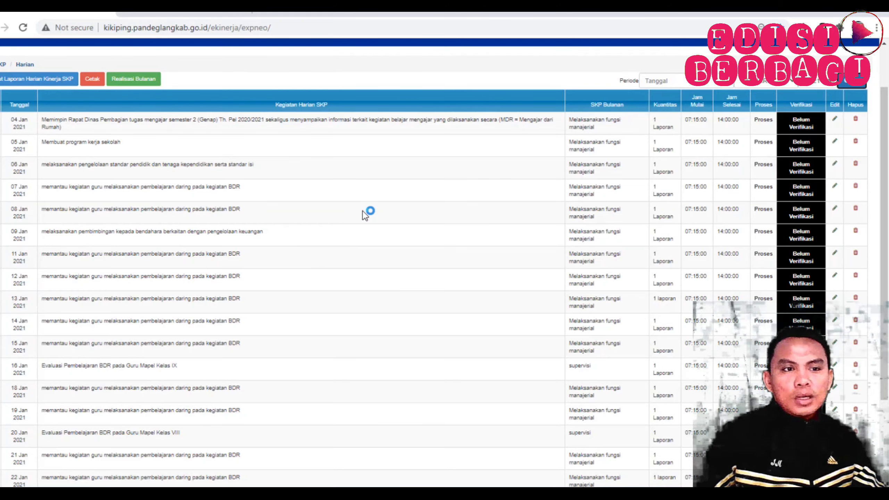
scroll(448, 250, down, 3)
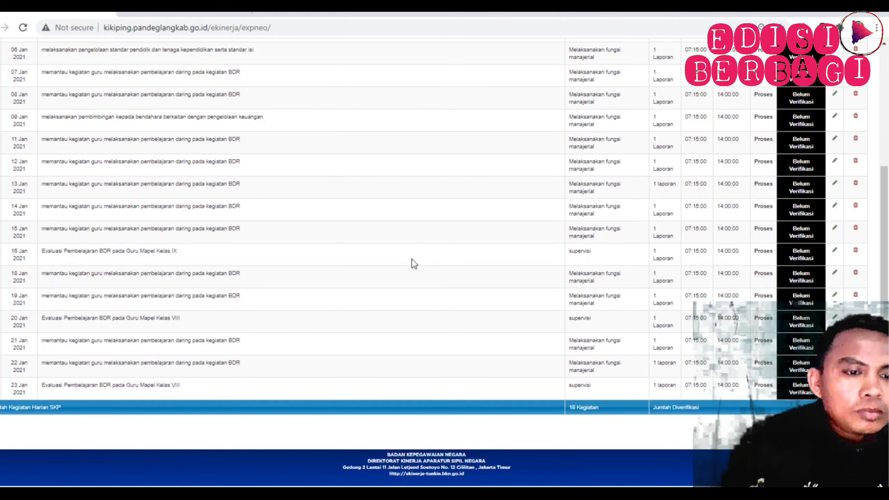
scroll(411, 259, up, 5)
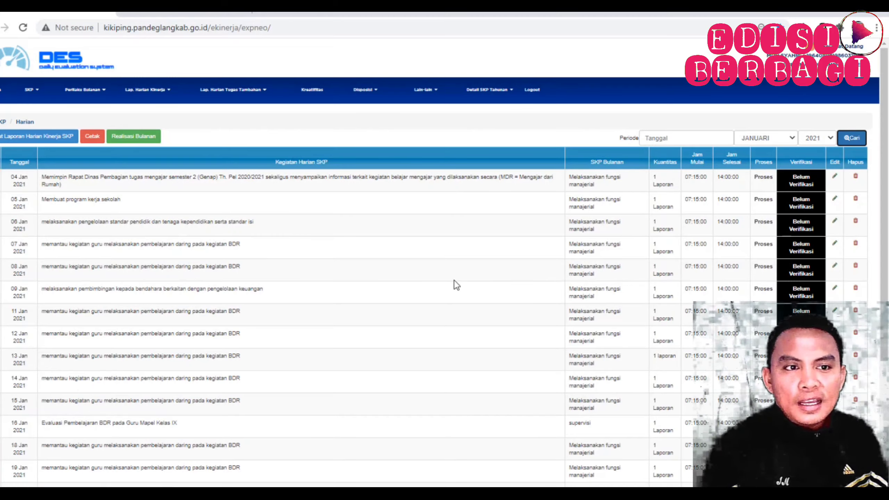
scroll(454, 281, down, 1)
scroll(454, 281, up, 1)
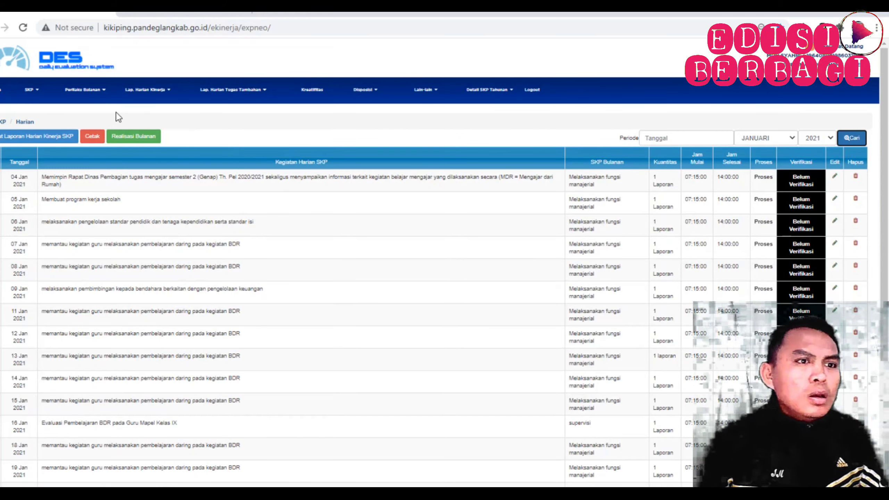
Try to search the subordinates' annual SKP list for the year 2021, dismissing the error alerts
click(35, 92)
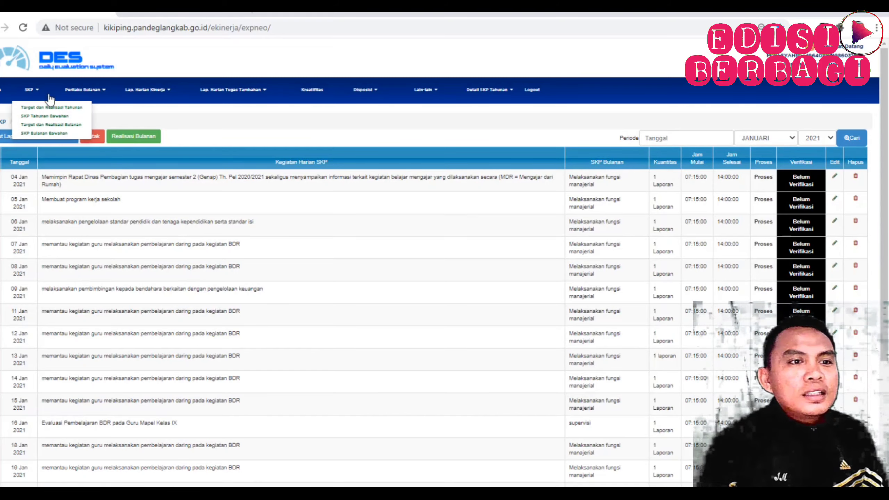
click(60, 124)
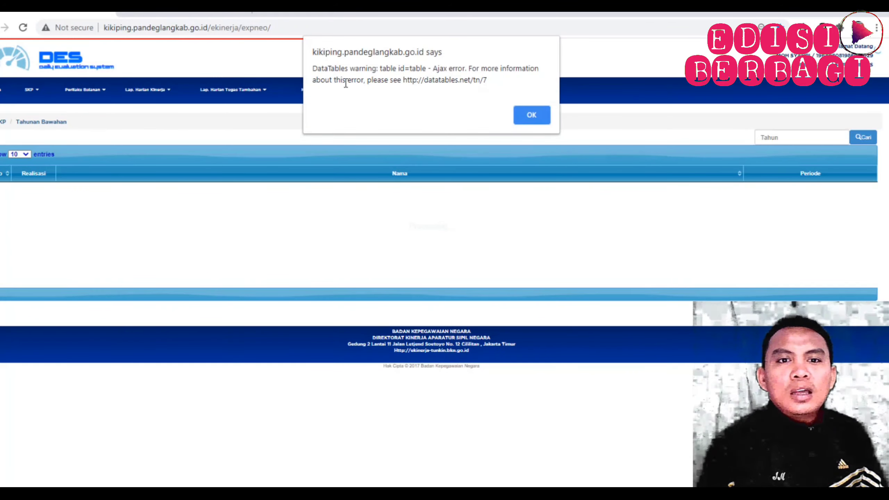
click(539, 113)
click(821, 139)
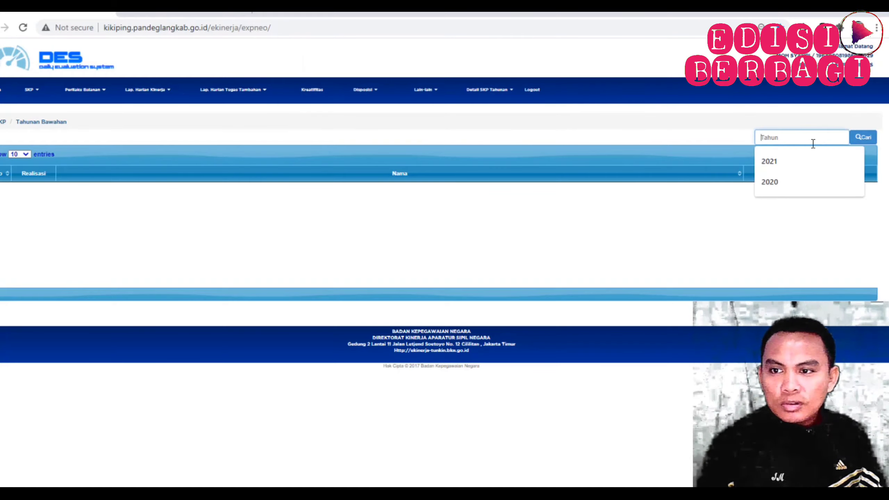
click(805, 162)
click(864, 139)
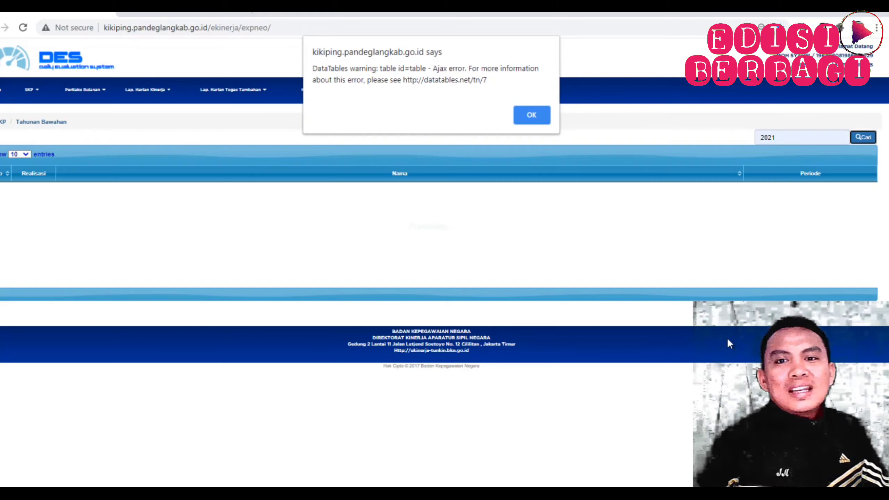
click(532, 116)
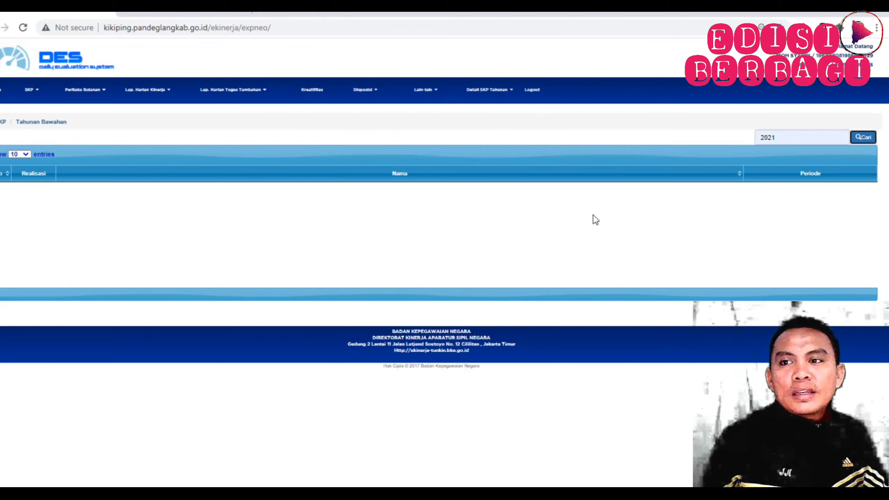
Open the subordinates' monthly behaviour scores (Nilai Perilaku Bulanan Bawahan) and reload the page
click(103, 92)
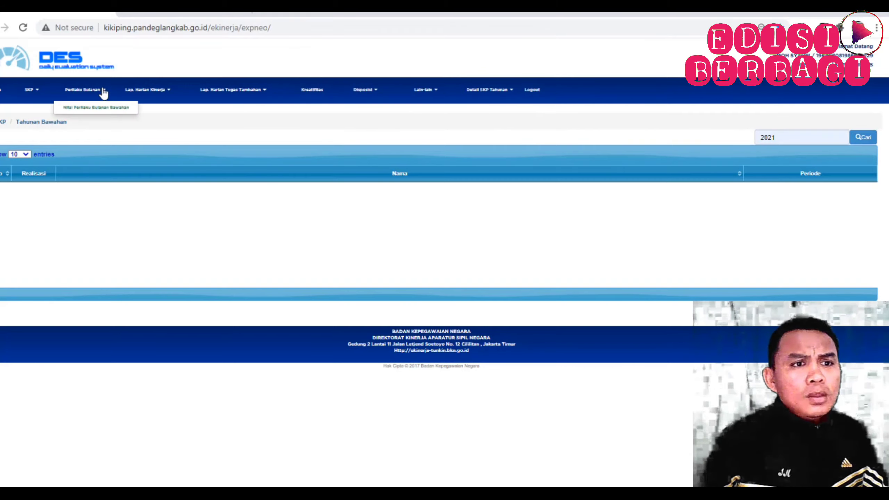
click(39, 94)
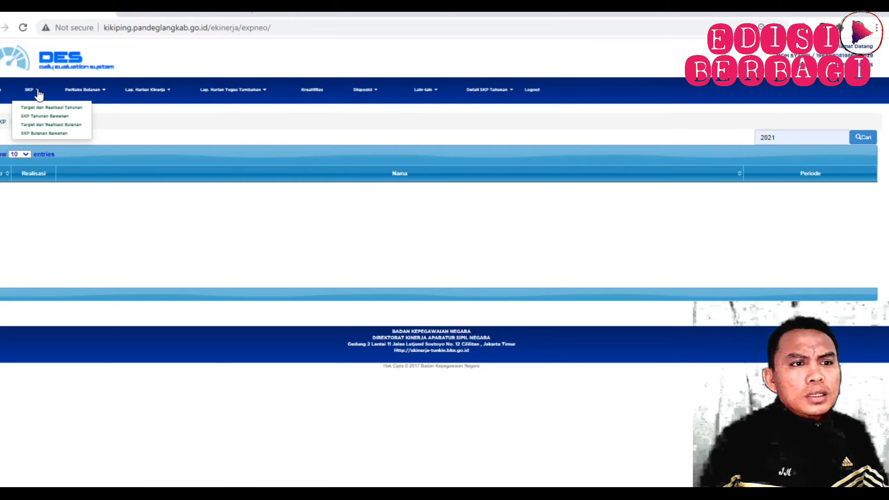
click(132, 124)
click(103, 90)
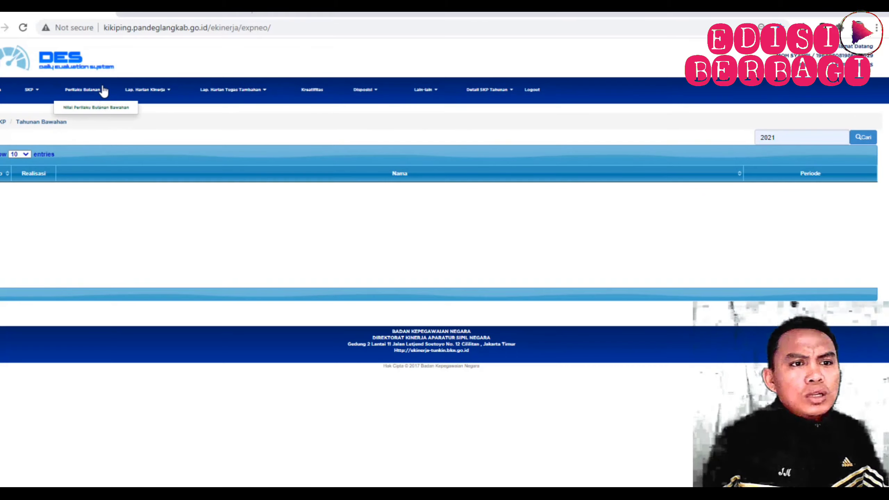
click(100, 112)
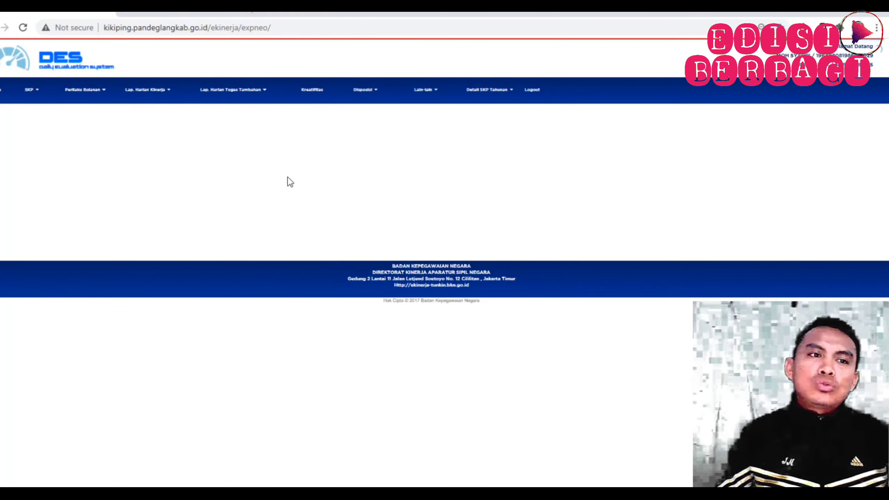
right_click(279, 145)
click(318, 178)
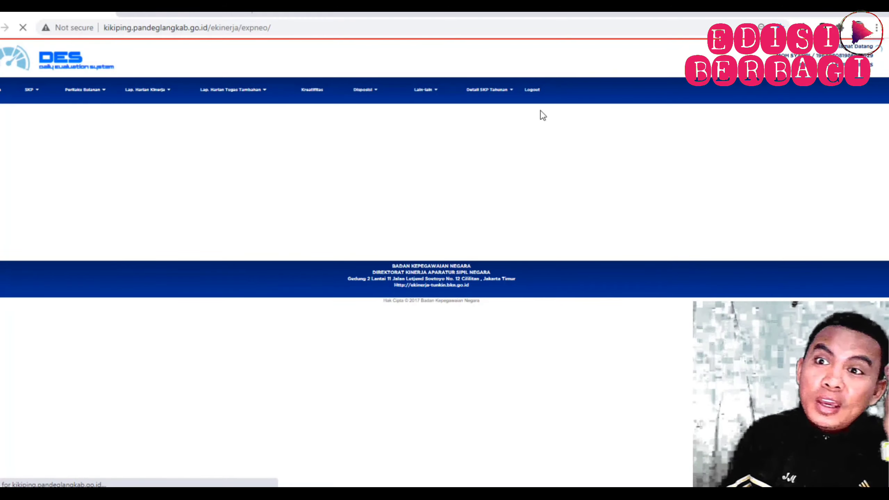